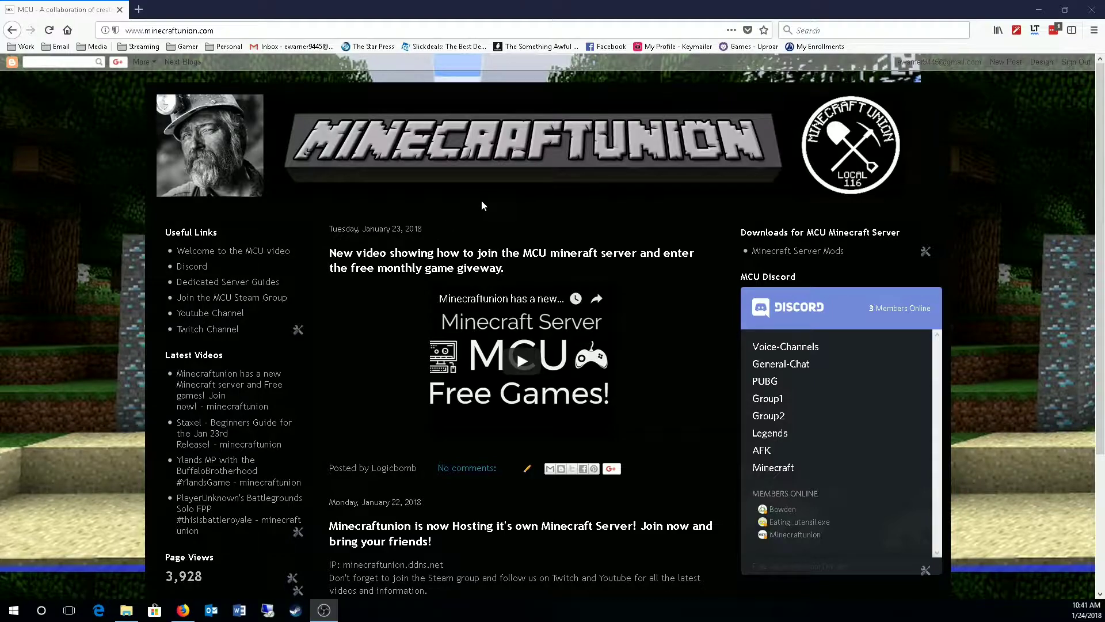
Open the mcu-mods.zip archive from the desktop and look over the Forge installer, resource pack and mod files inside.
left_click(1046, 12)
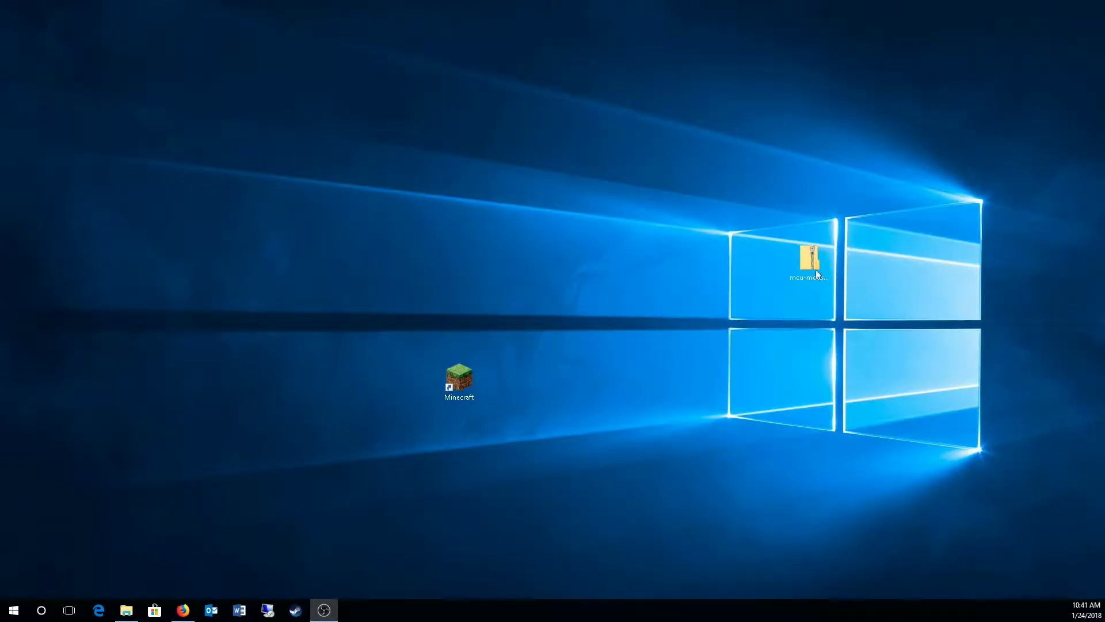
double_click(804, 256)
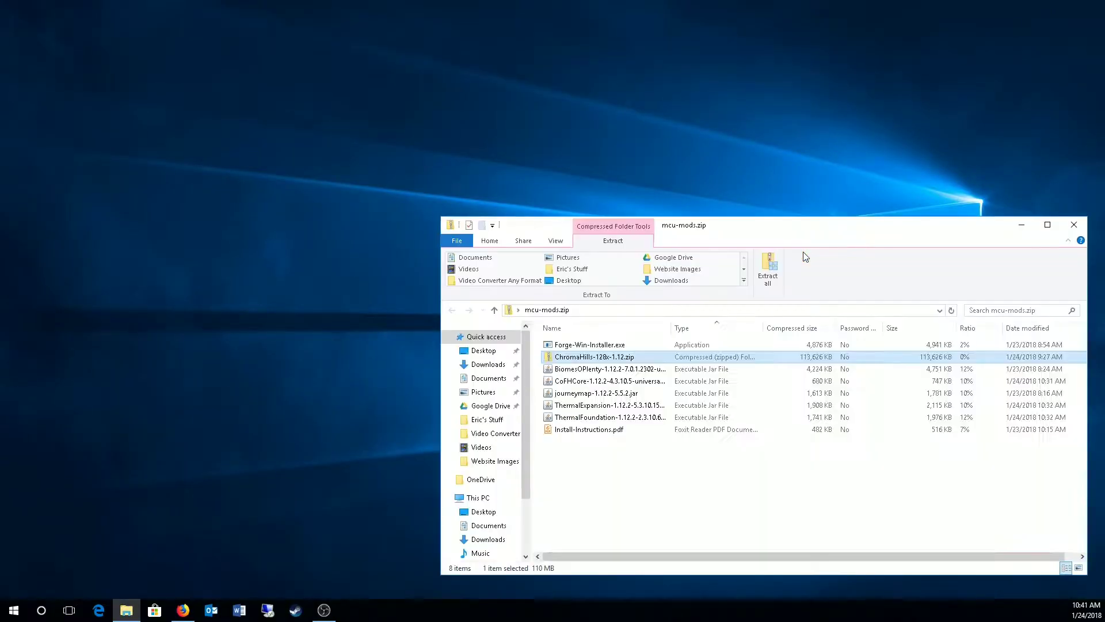
left_click(576, 346)
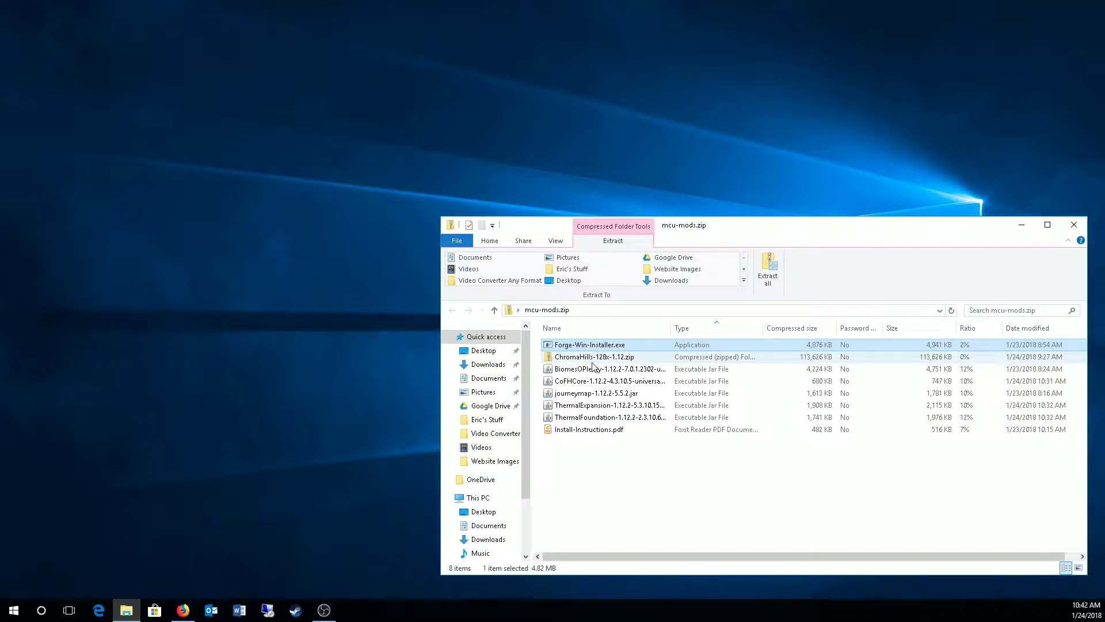
left_click(600, 359)
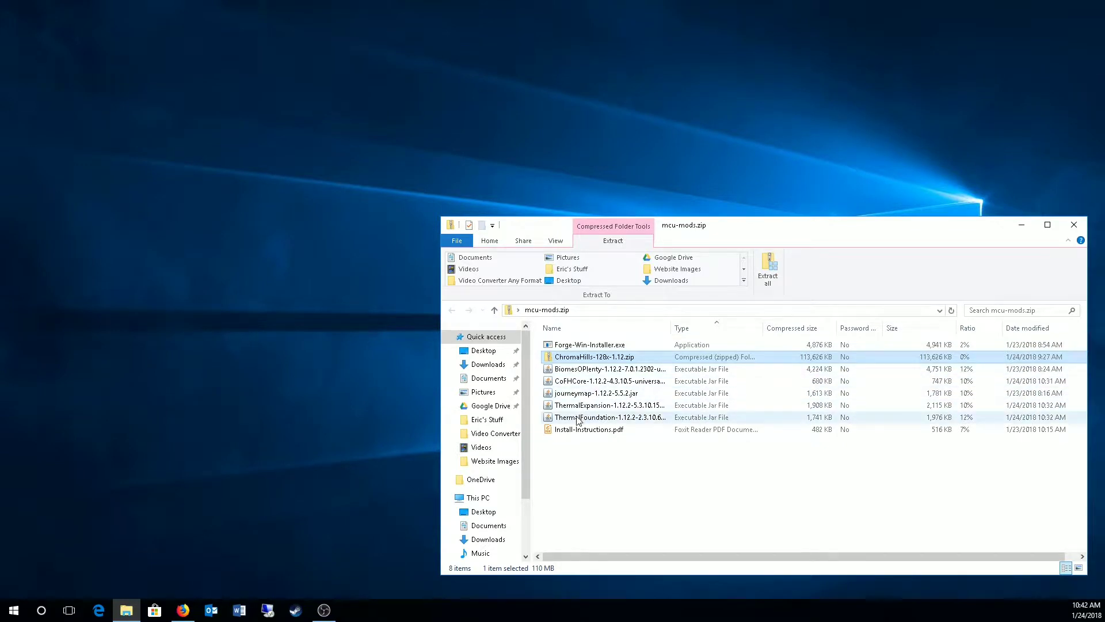
left_click(593, 407)
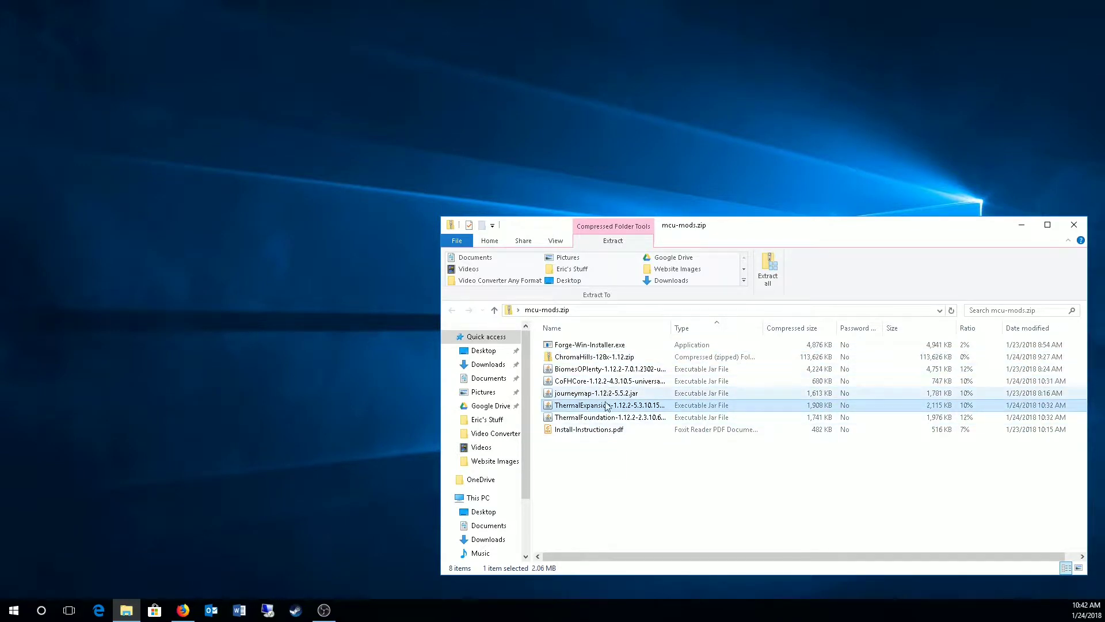
left_click_drag(756, 237, 729, 174)
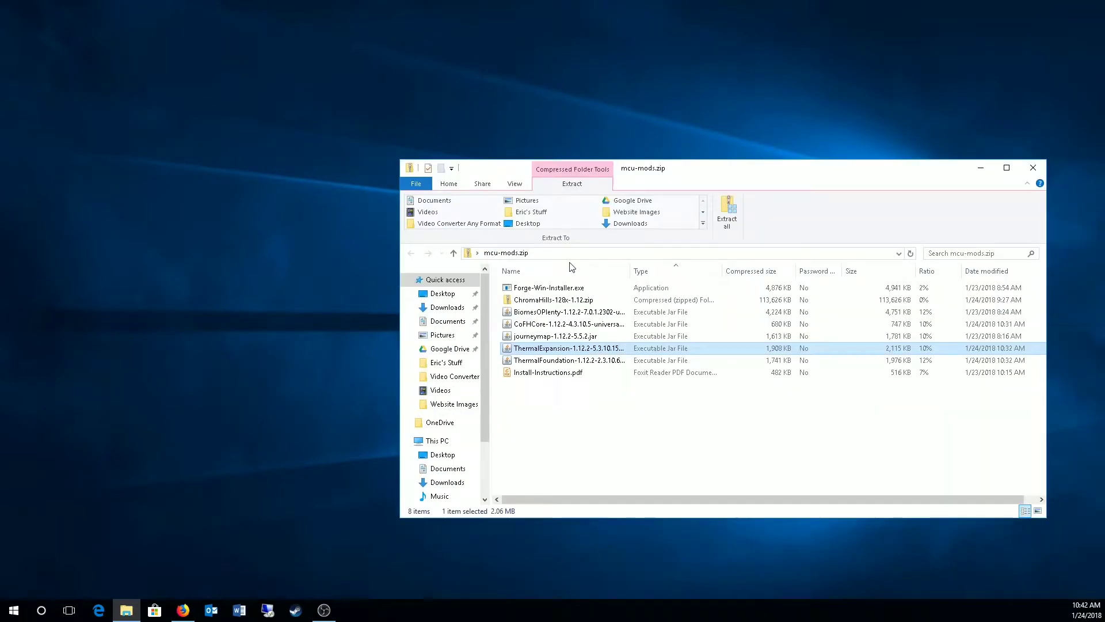
Run Forge-Win-Installer.exe directly from the archive, allowing it past SmartScreen, and install the Forge client.
double_click(536, 291)
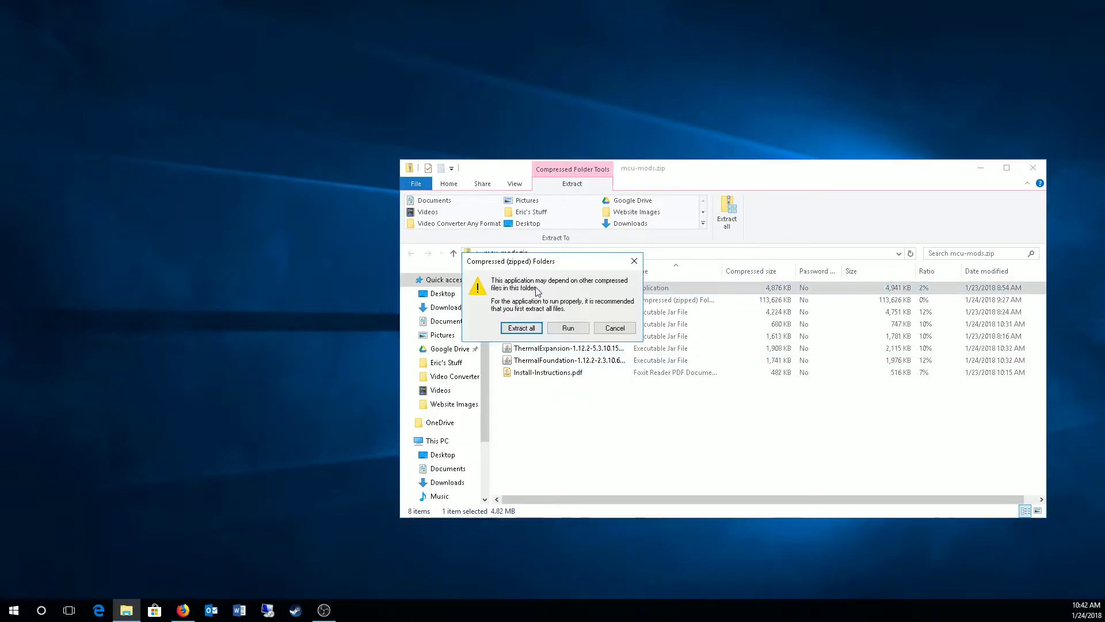
left_click(569, 328)
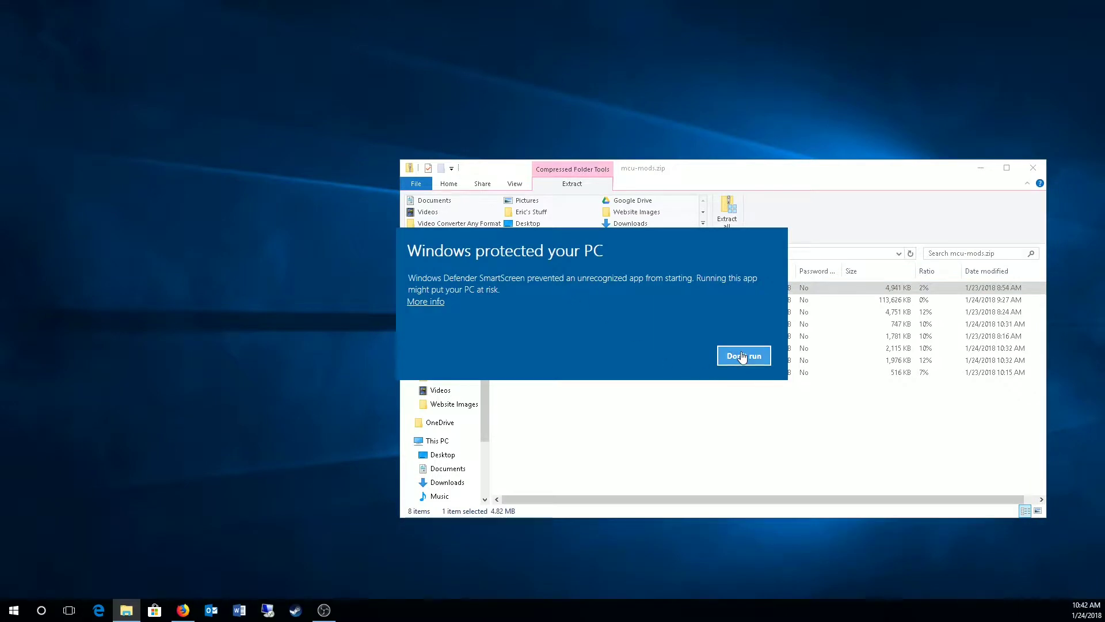
left_click(431, 301)
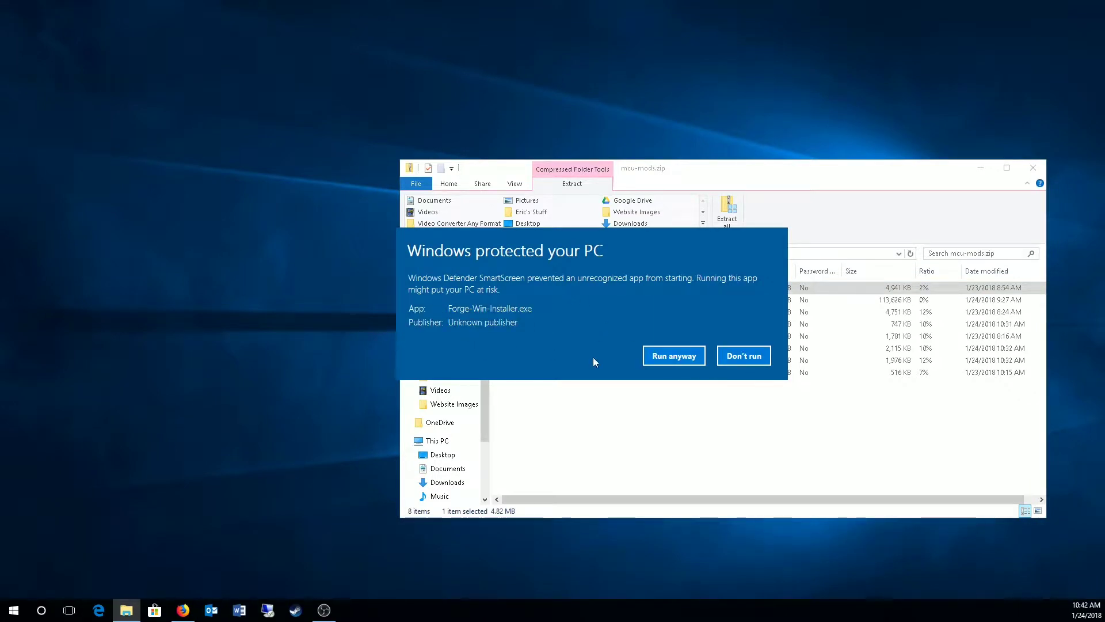
left_click(674, 357)
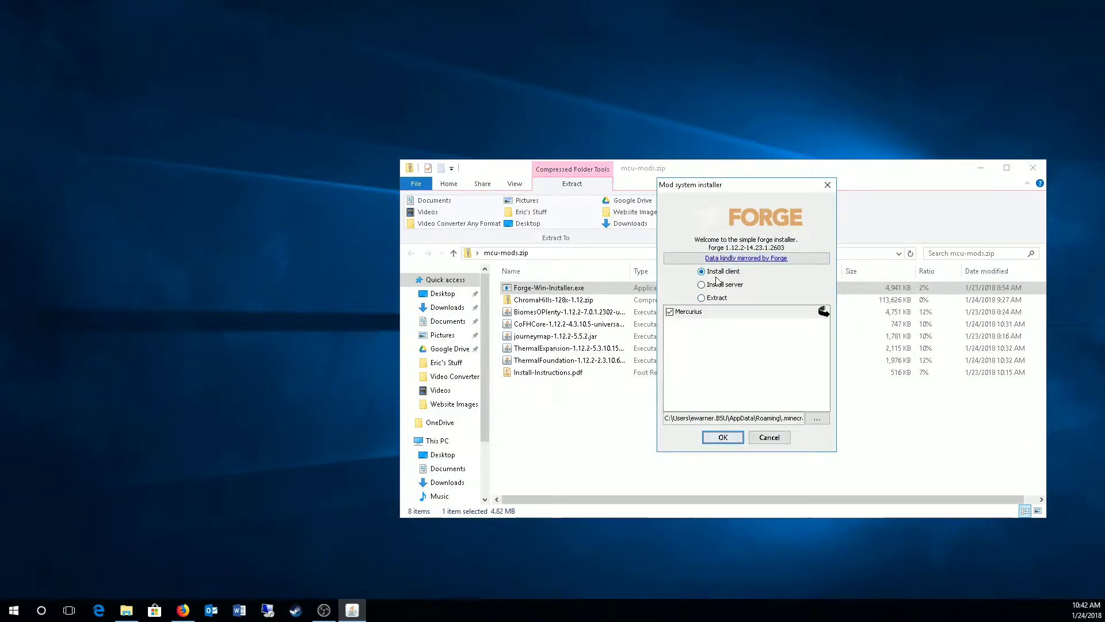
left_click(720, 438)
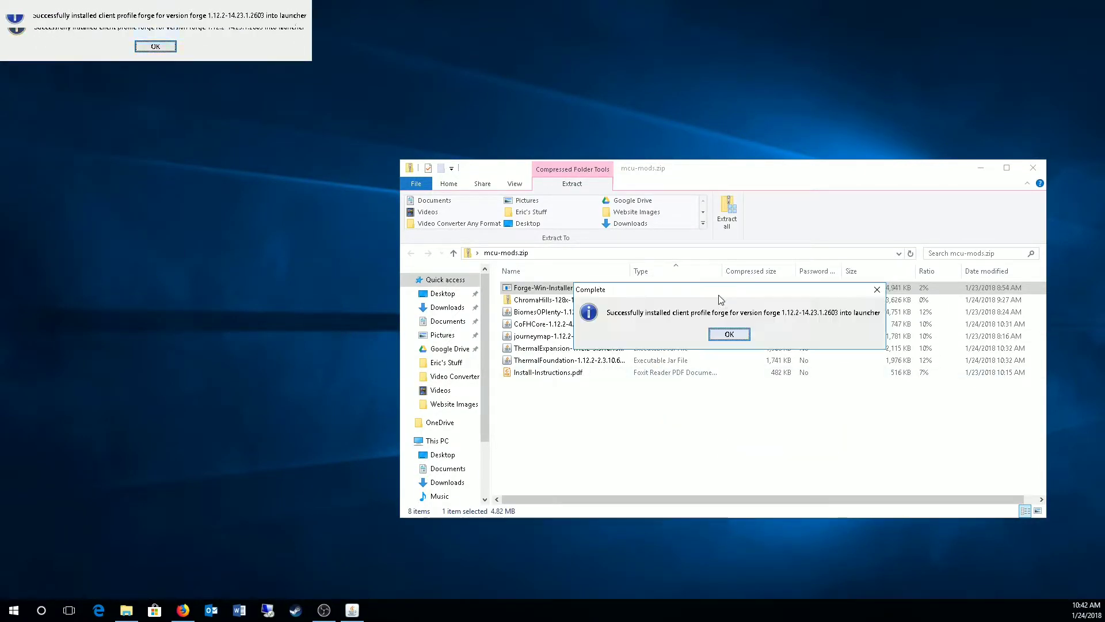
left_click(729, 333)
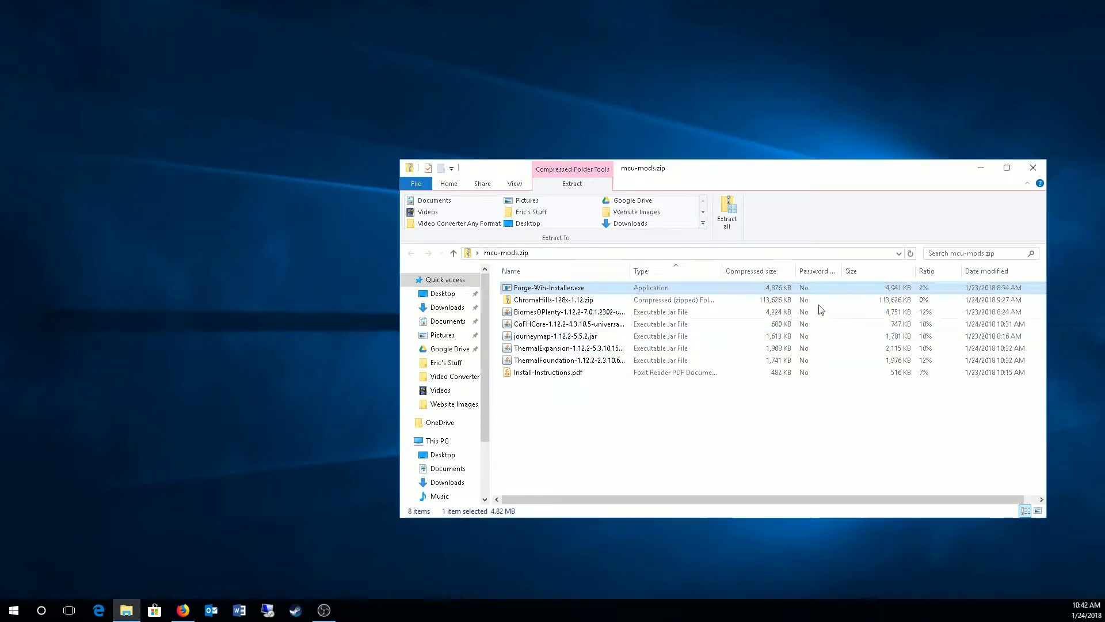
Start the Minecraft Launcher from the desktop, choose the forge 1.12.2-forge1.12.2-14.23.1.2603 profile, and close the launcher.
left_click(980, 167)
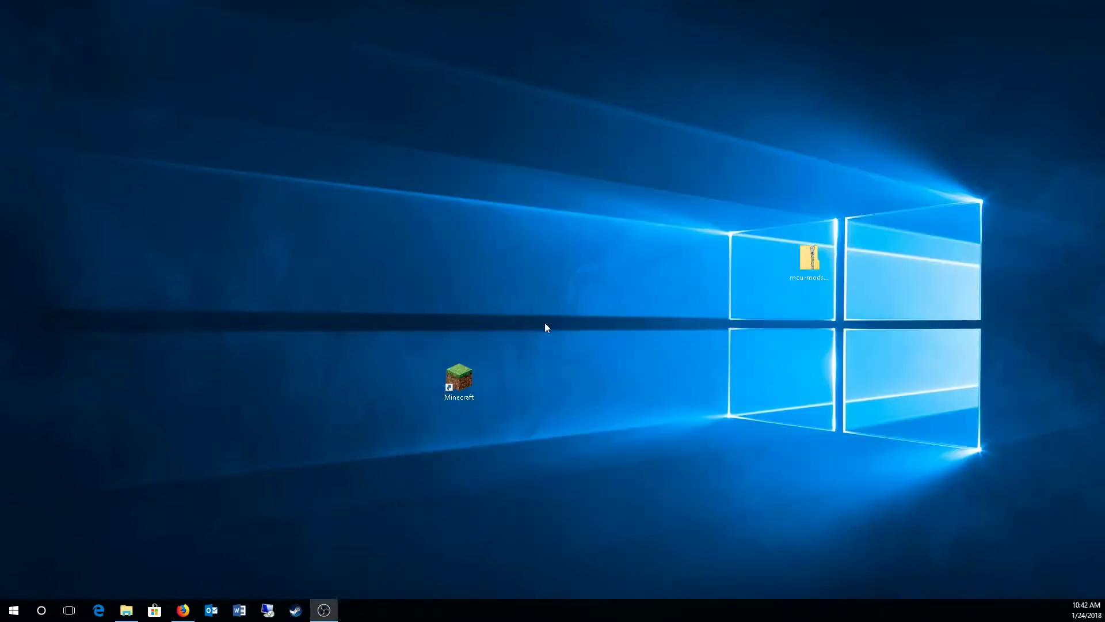
double_click(460, 376)
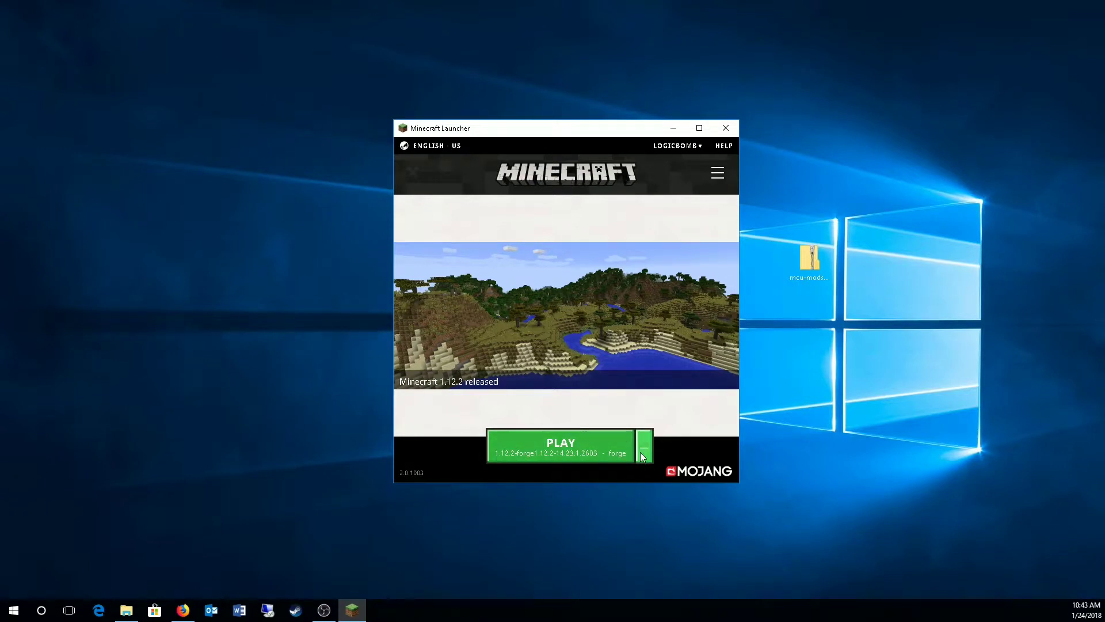
left_click(644, 455)
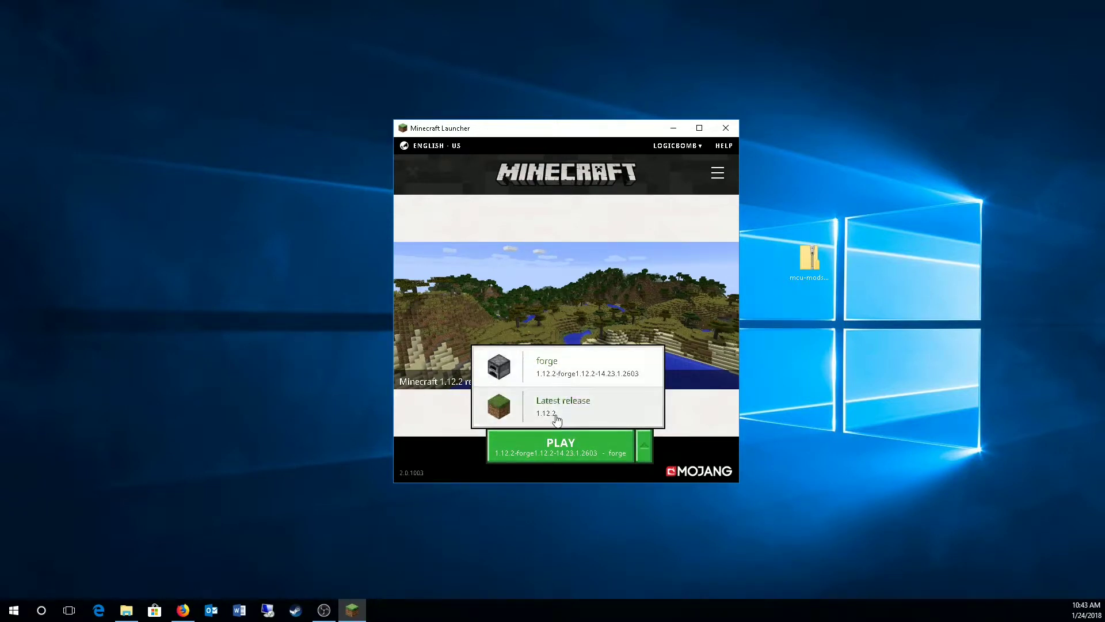
left_click(556, 419)
left_click(643, 455)
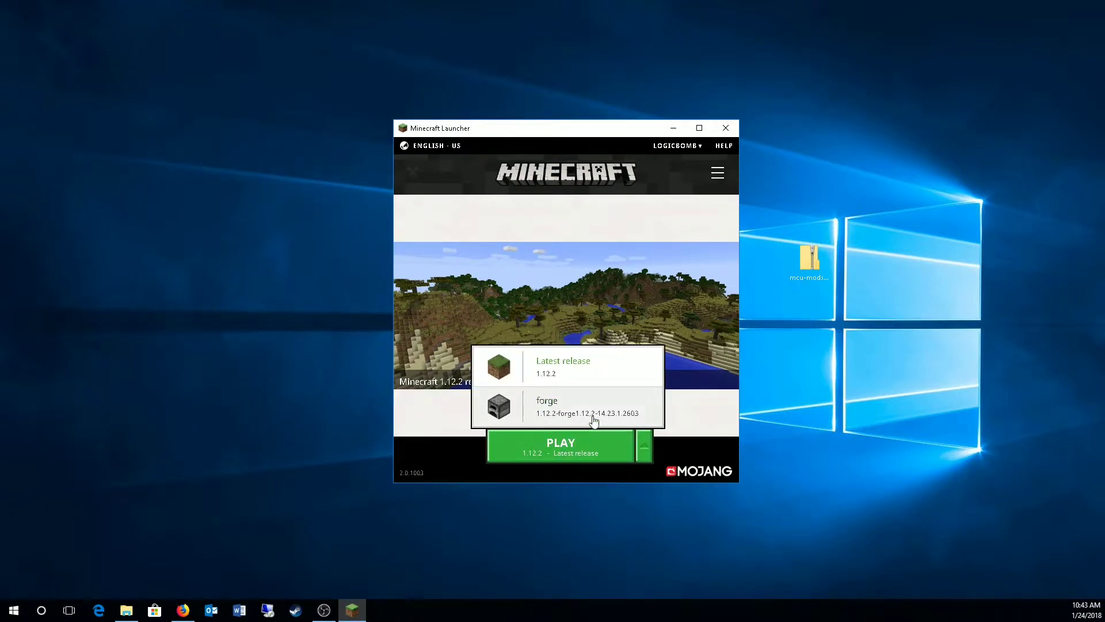
left_click(550, 412)
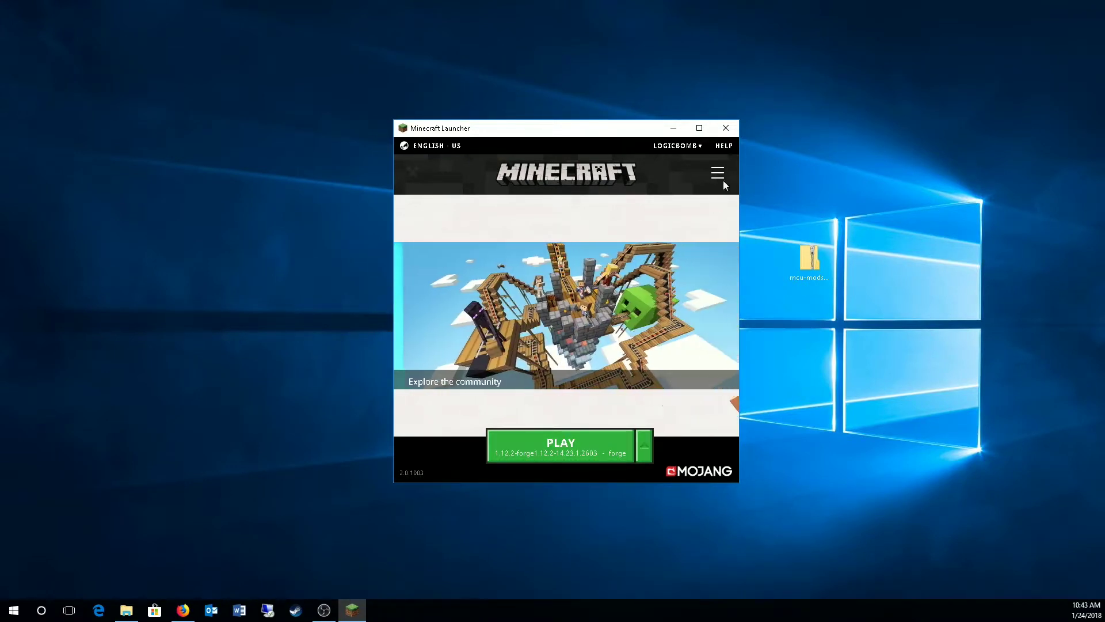
left_click(726, 128)
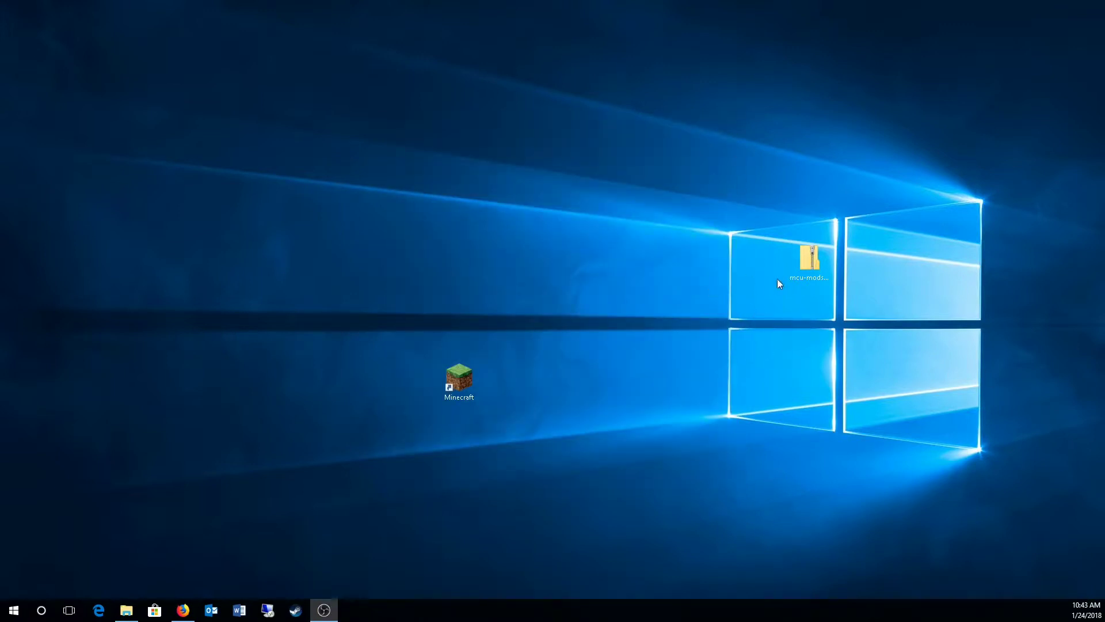
Search Windows for %appdata%.
left_click(41, 611)
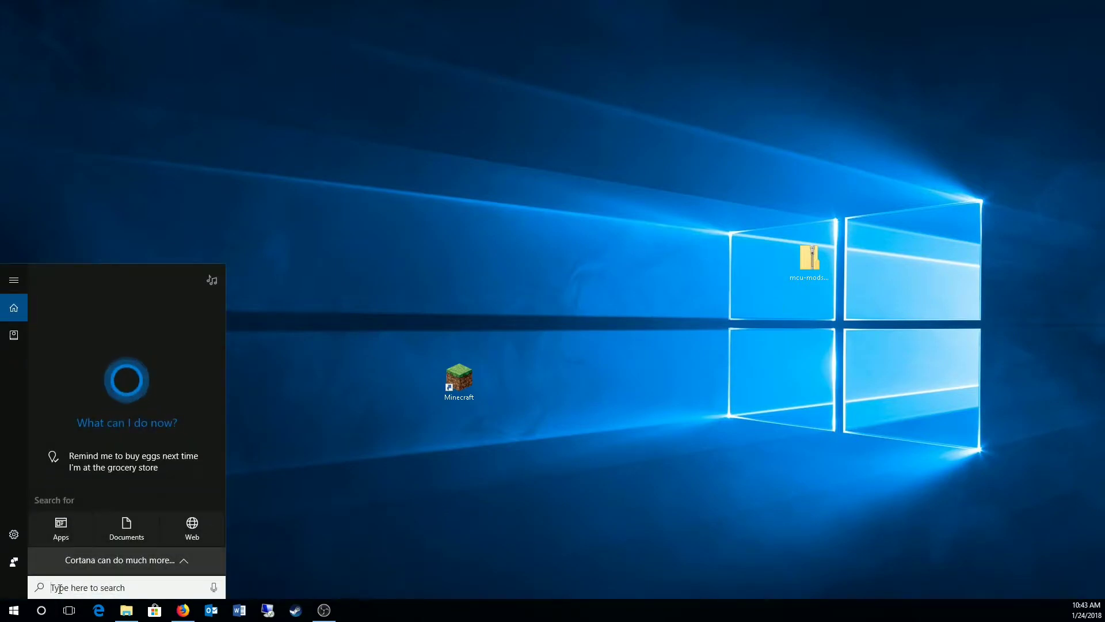
type("%")
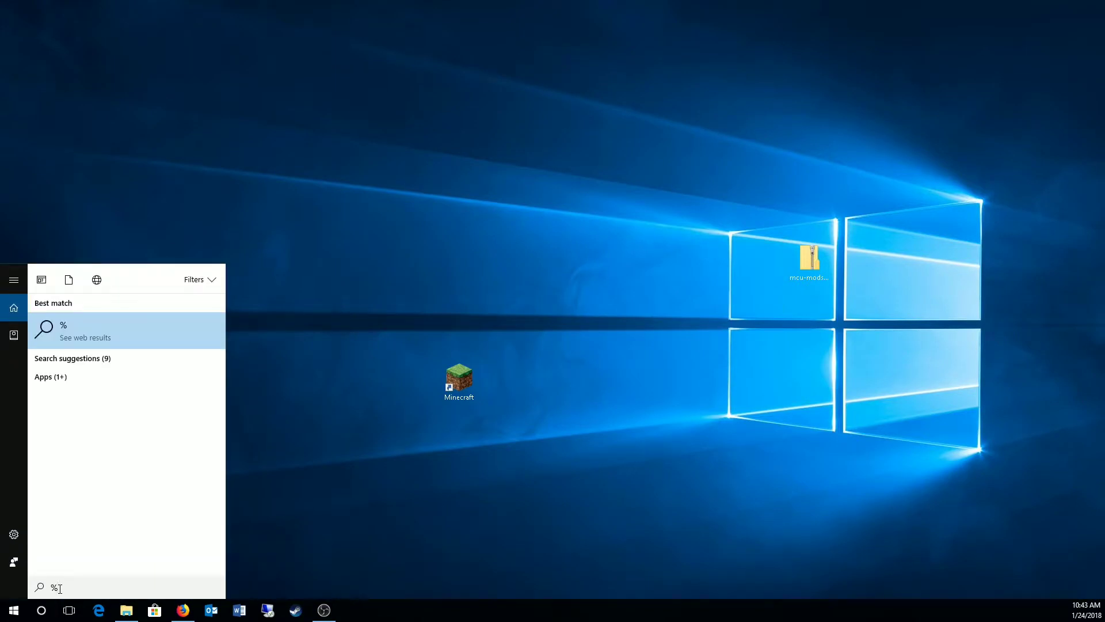
type("appdata")
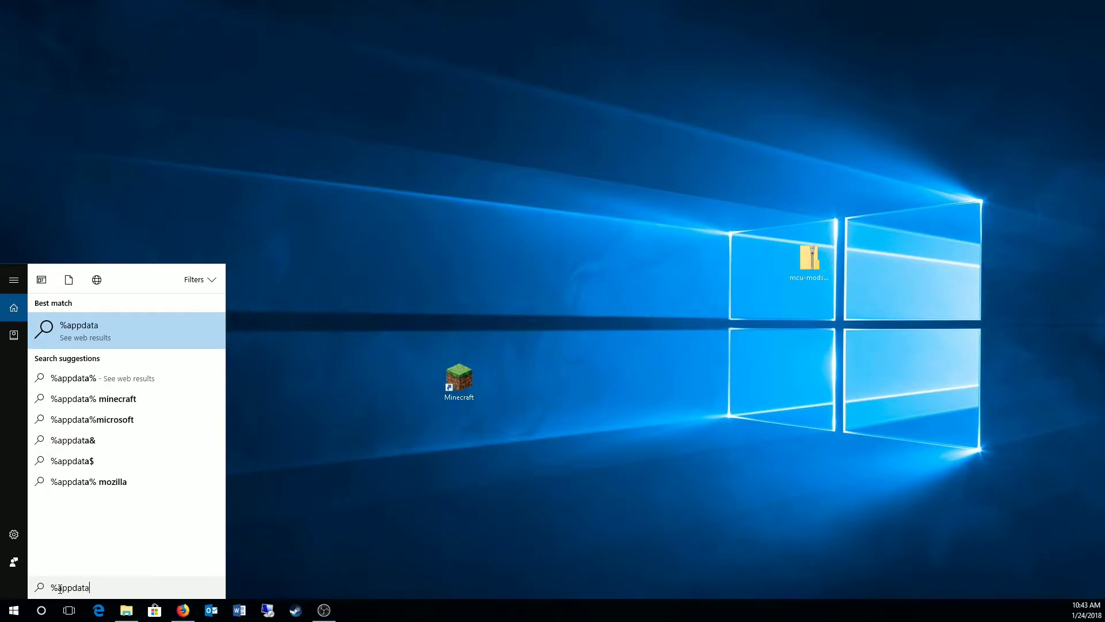
type("%")
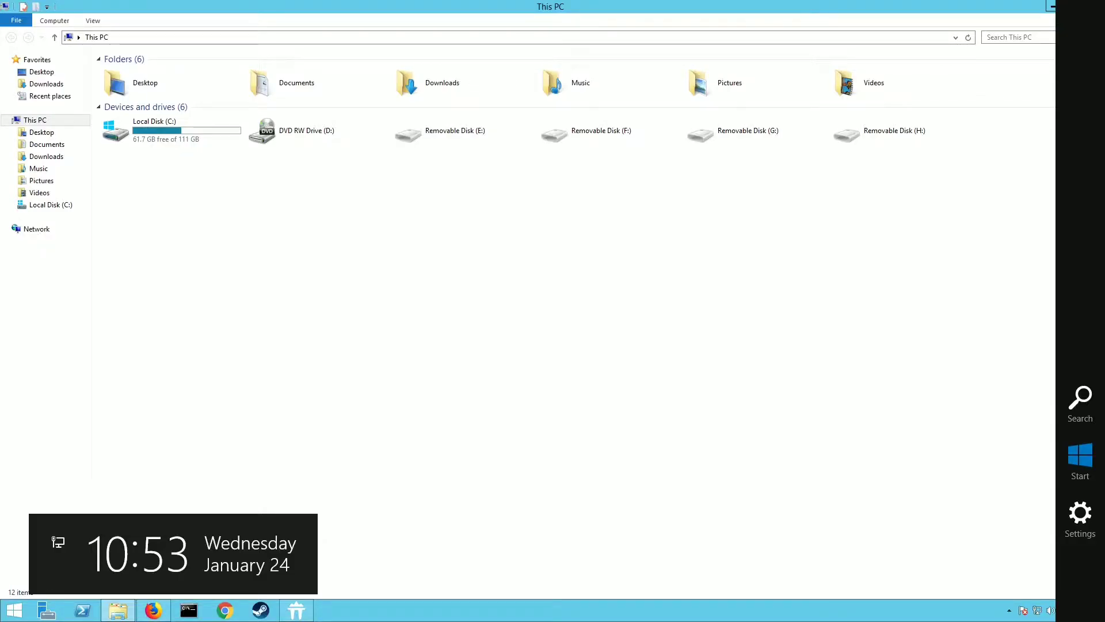
Browse from the Local Disk (C:) to the Users\Administrator\AppData\Roaming\.minecraft folder.
double_click(163, 131)
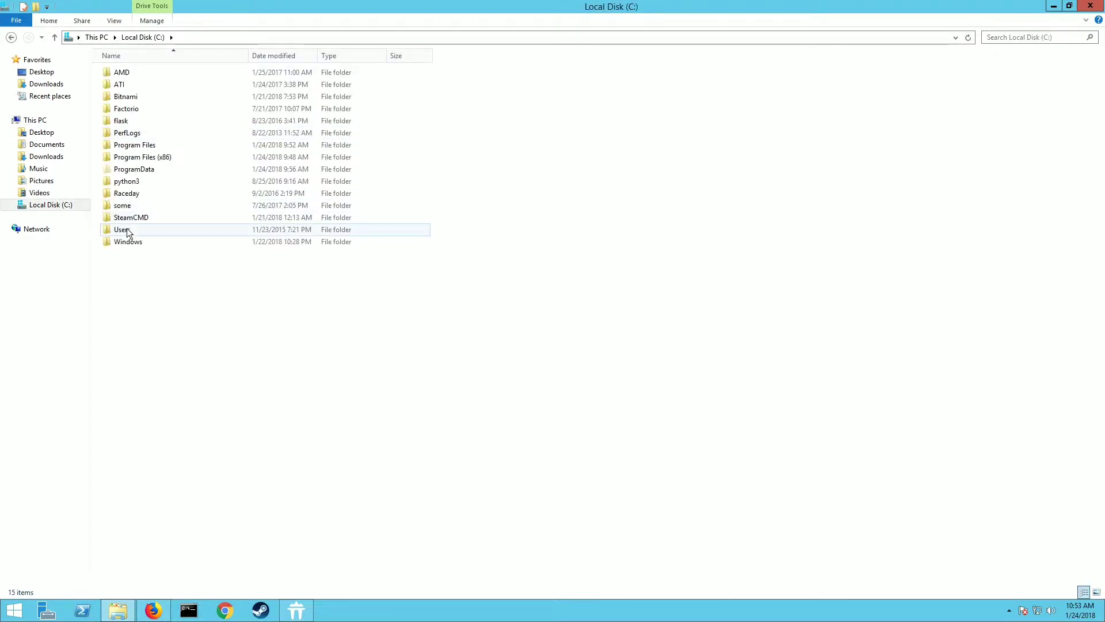
double_click(127, 229)
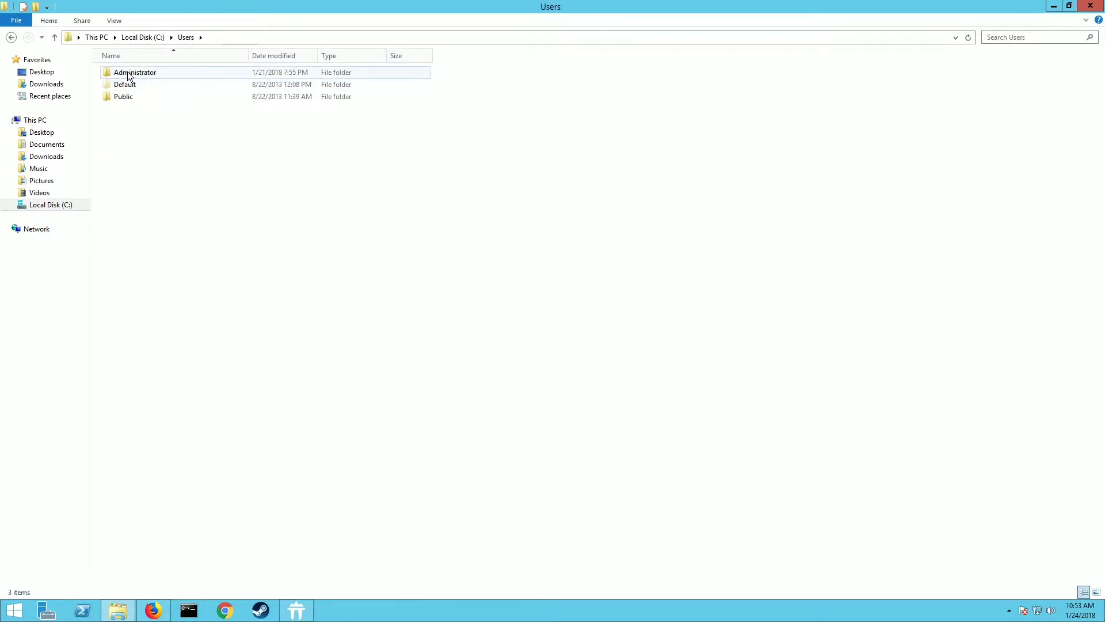
double_click(126, 71)
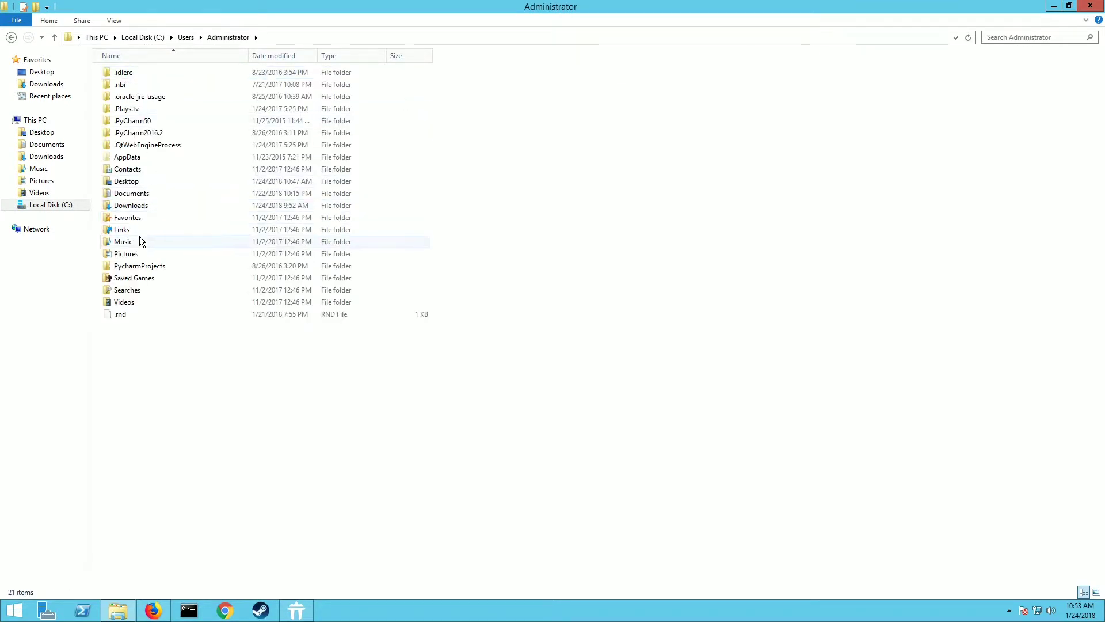
double_click(130, 155)
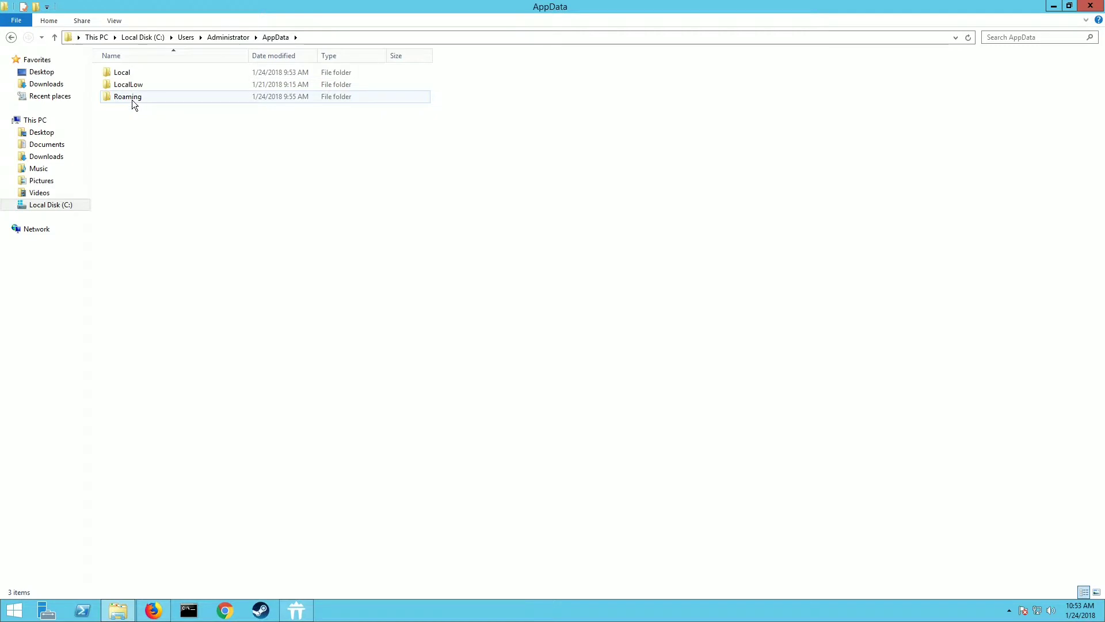
double_click(133, 99)
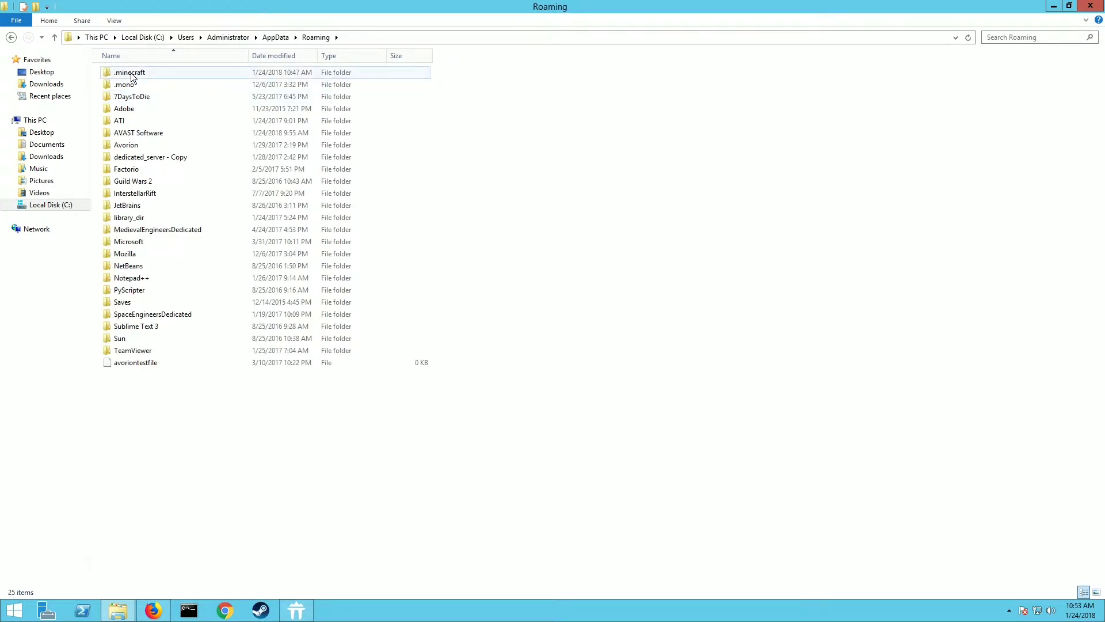
double_click(133, 71)
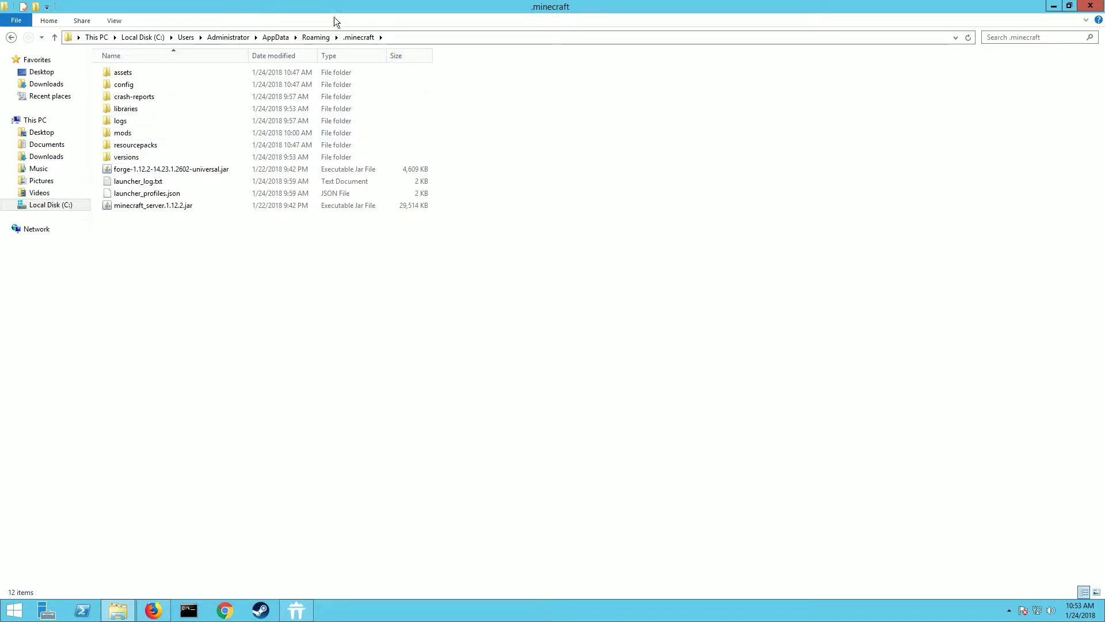
Open mcu-mods.zip from the desktop and arrange its window so the .minecraft folder contents remain visible.
left_click_drag(386, 336, 726, 228)
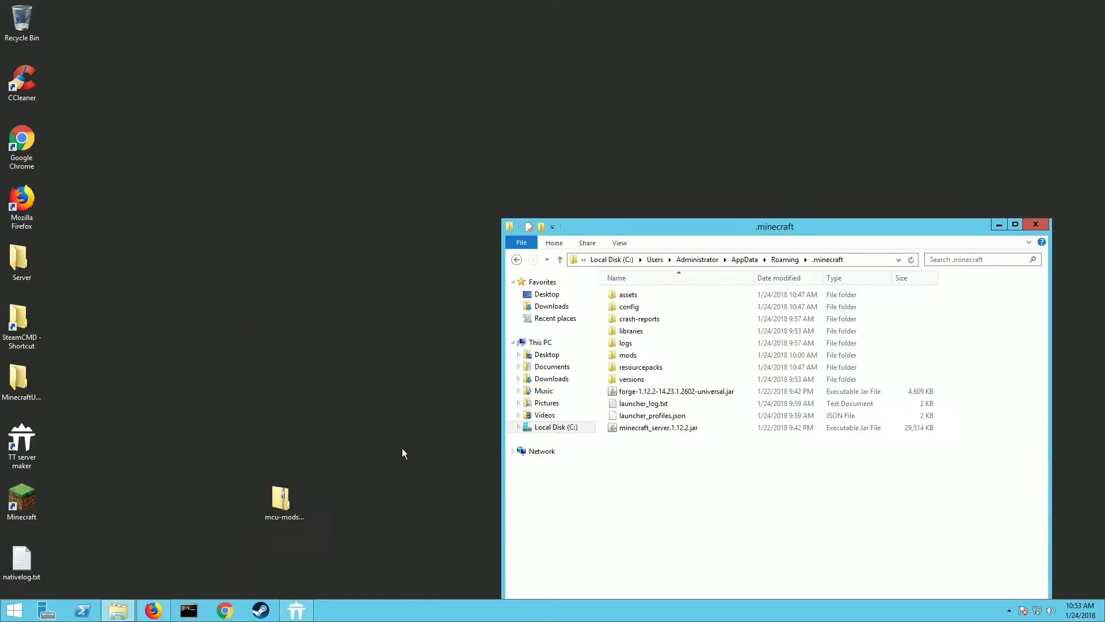
double_click(271, 498)
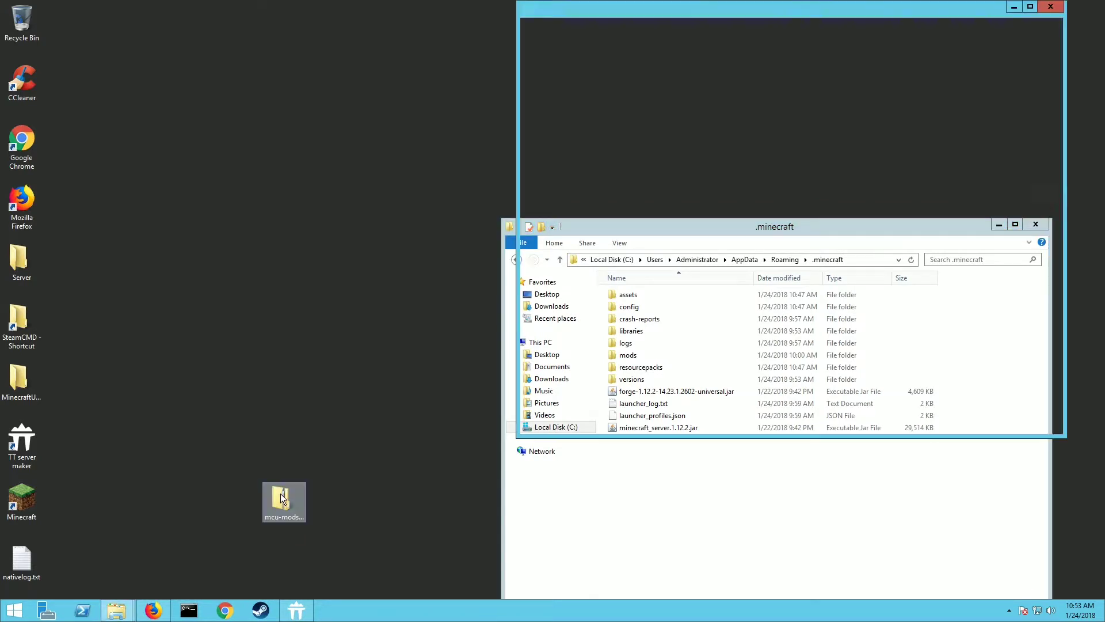
left_click_drag(807, 8, 274, 60)
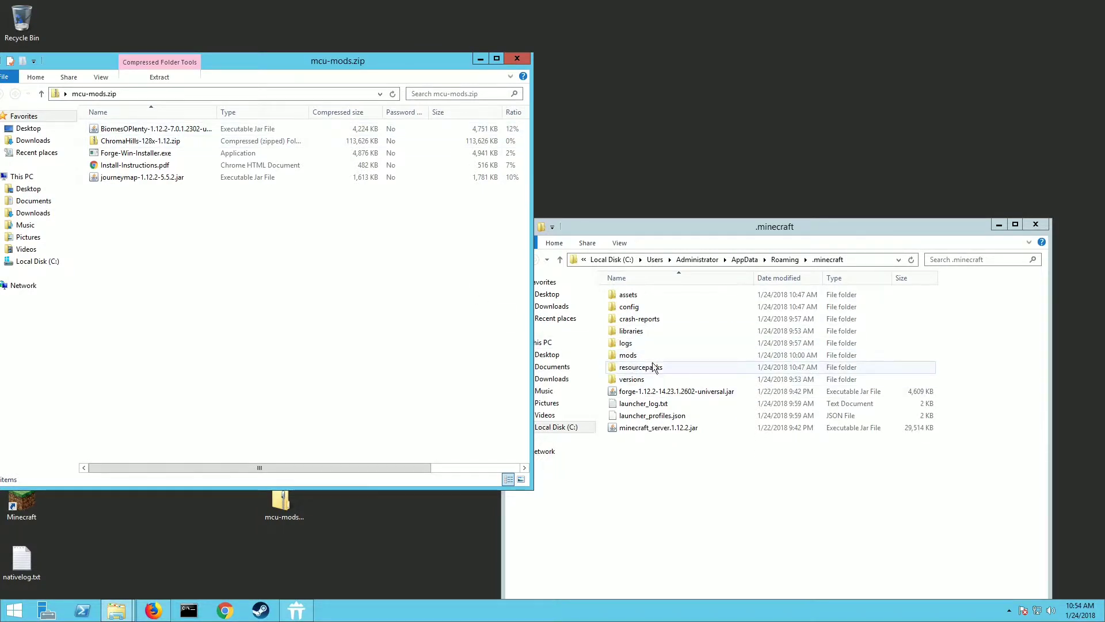
Open the mods folder in .minecraft and point out journeymap-1.12.2-5.5.2.jar in the archive as a mod that belongs there.
double_click(632, 354)
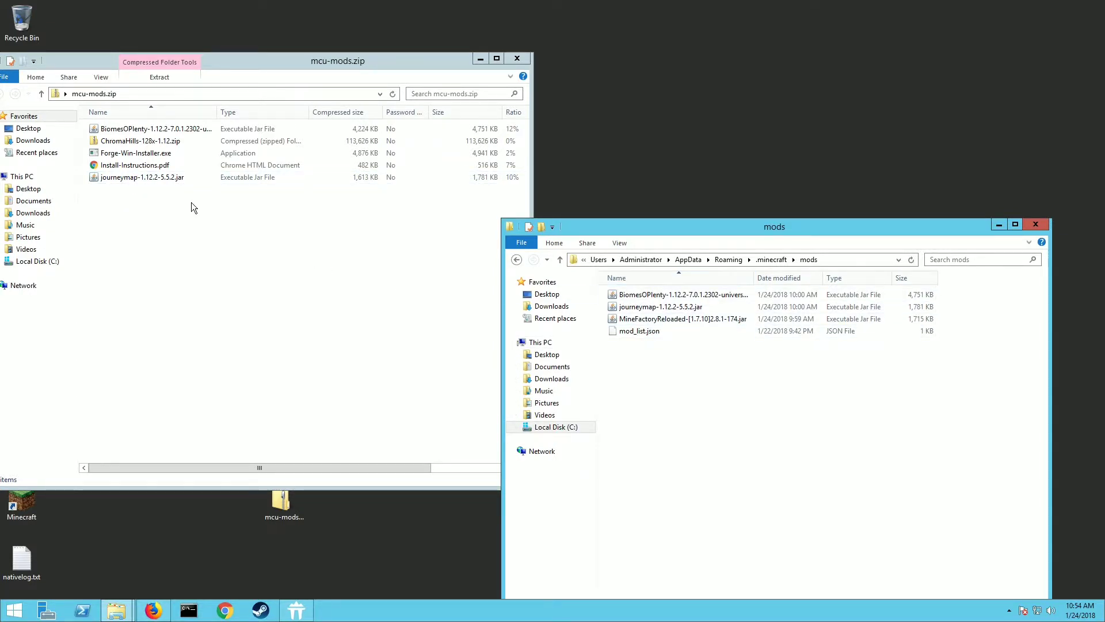
left_click(135, 176)
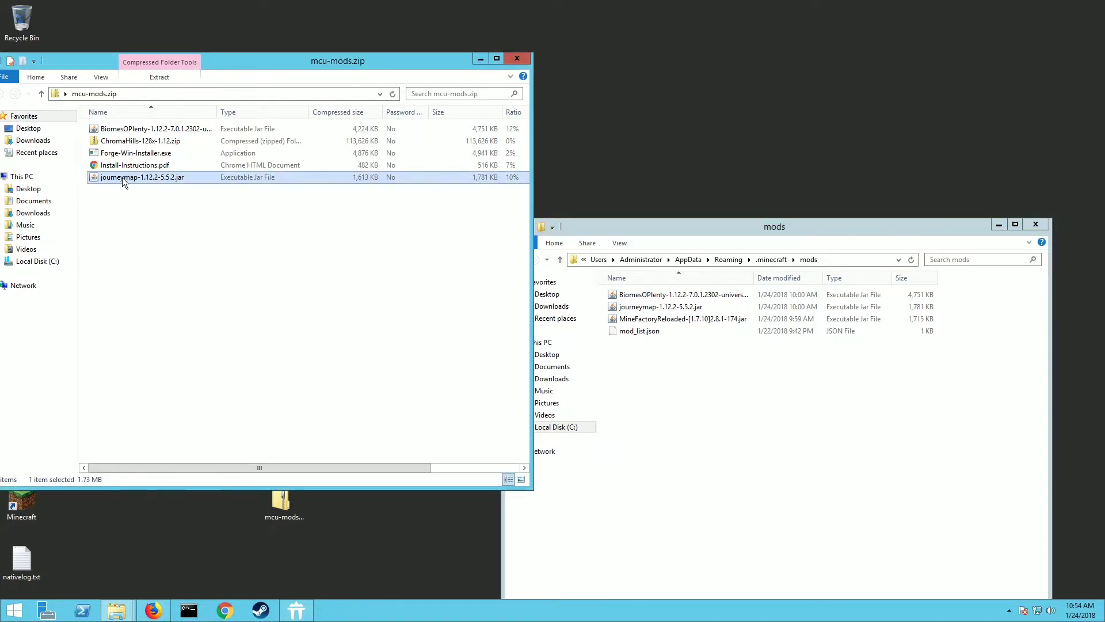
left_click(708, 438)
Copy ChromaHills-128x-1.12.zip from mcu-mods.zip into the .minecraft resourcepacks folder and close both Explorer windows.
left_click(516, 260)
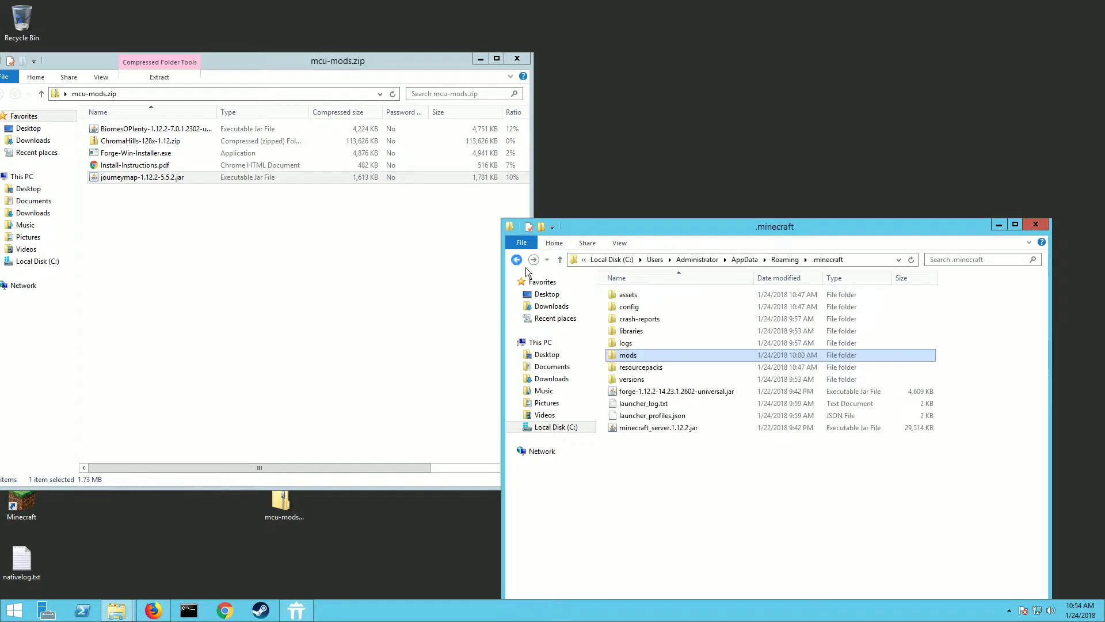
double_click(640, 367)
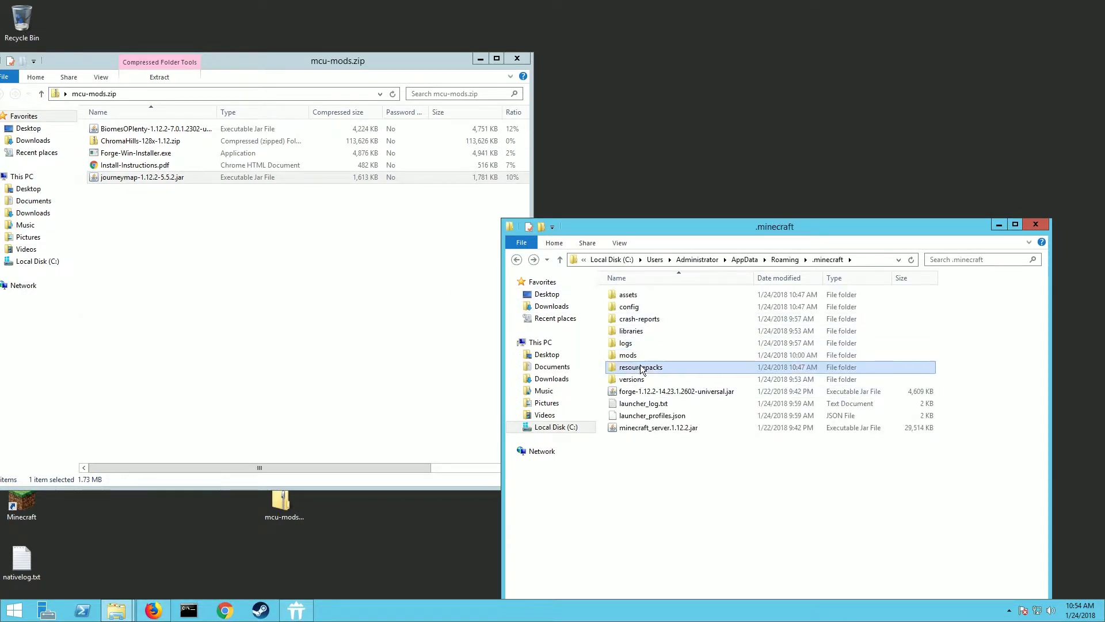
left_click(128, 141)
left_click_drag(117, 143, 765, 394)
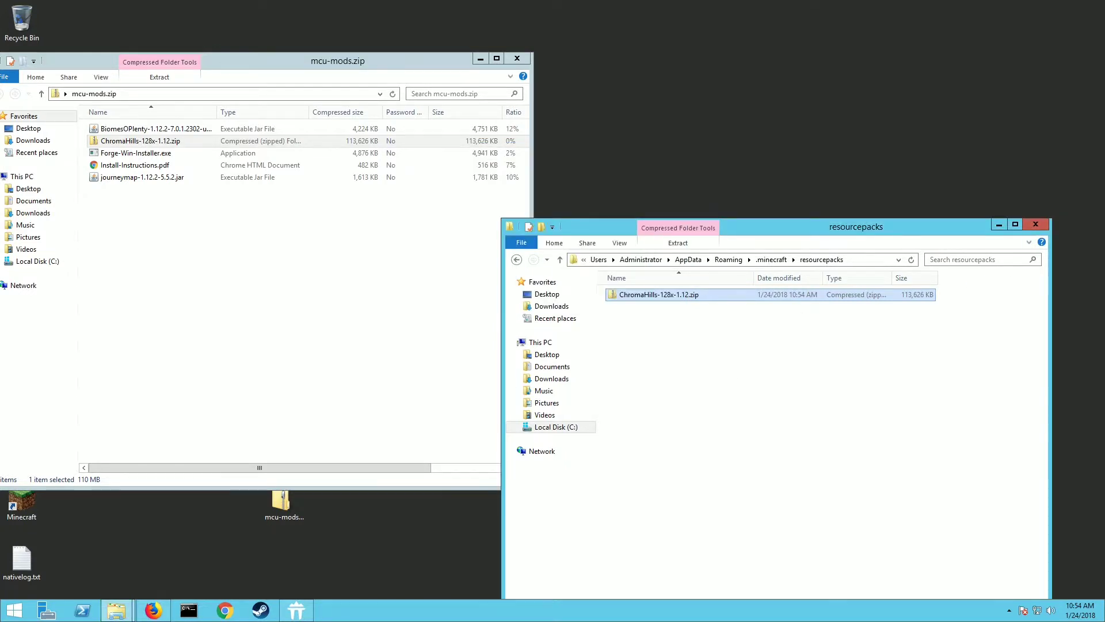
left_click(1035, 225)
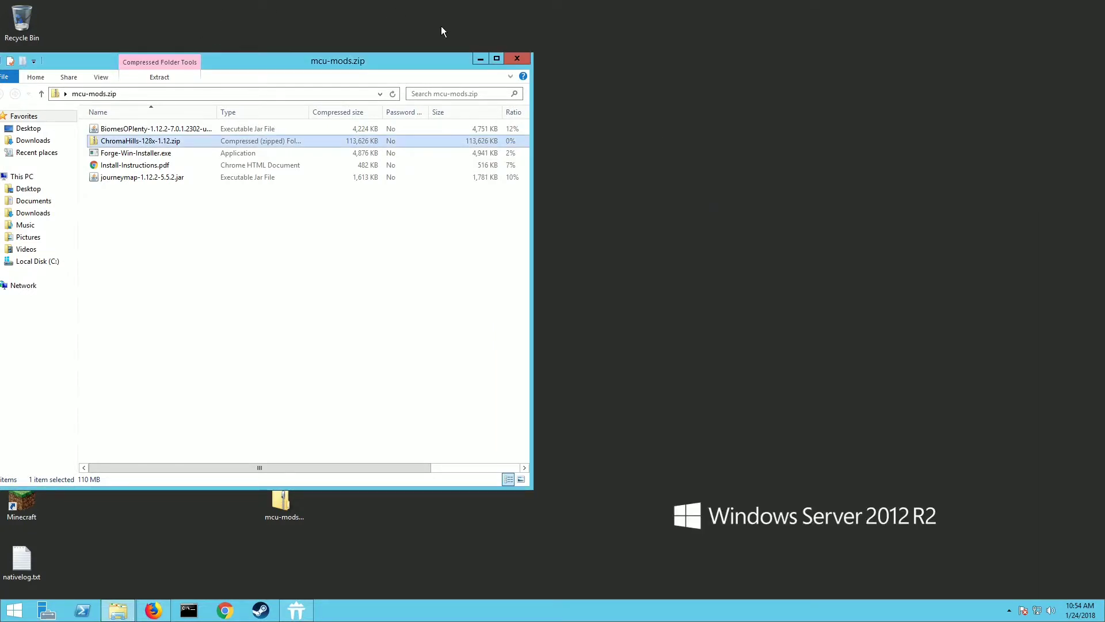
left_click(516, 58)
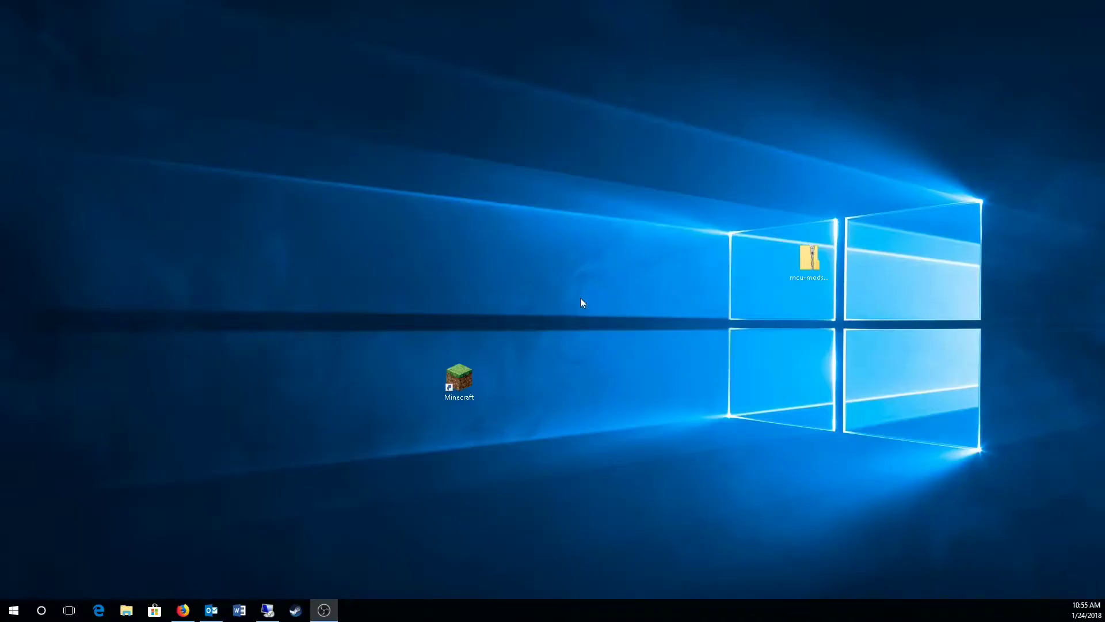
Launch Minecraft from the desktop with the 1.12.2-forge1.12.2-14.23.1.2603 profile and review the installed mods in the Mod List.
double_click(452, 382)
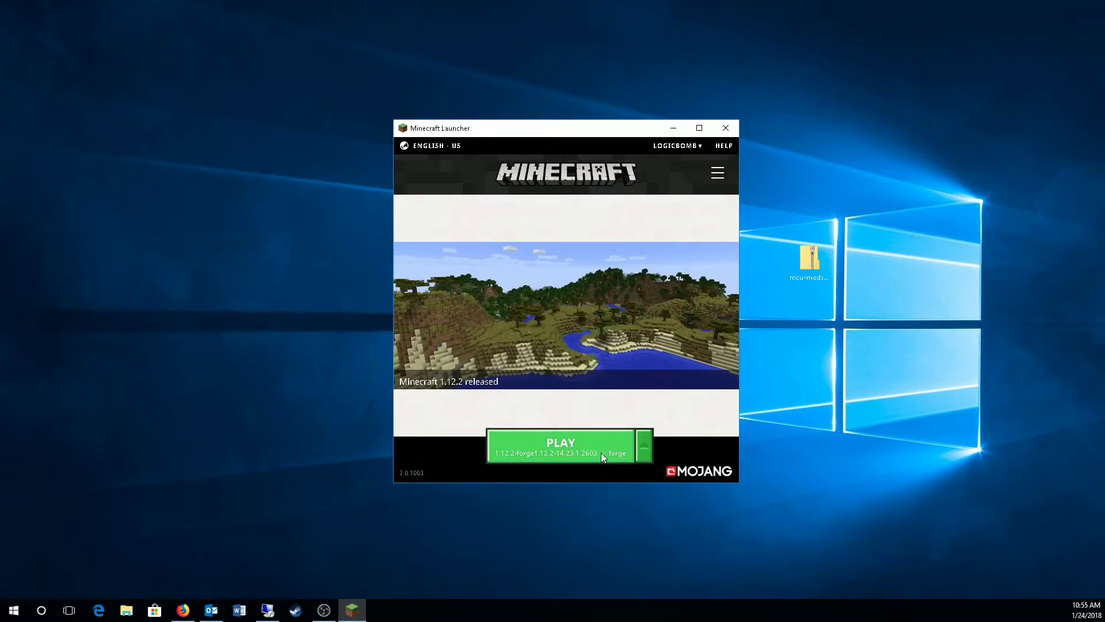
left_click(540, 451)
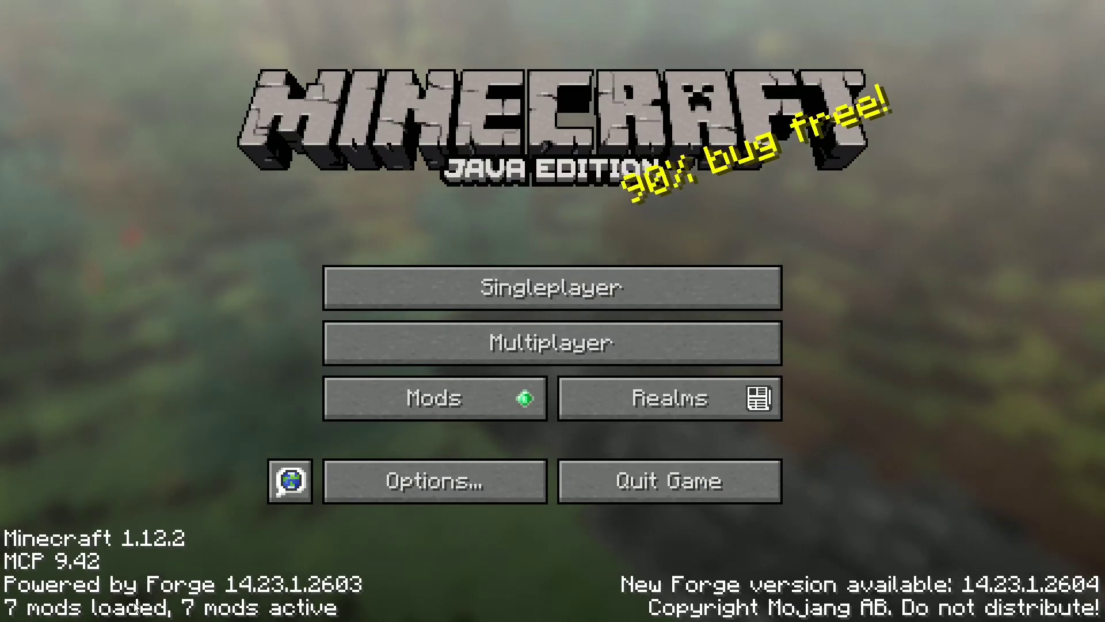
left_click(476, 395)
scroll(126, 156, "down", 5)
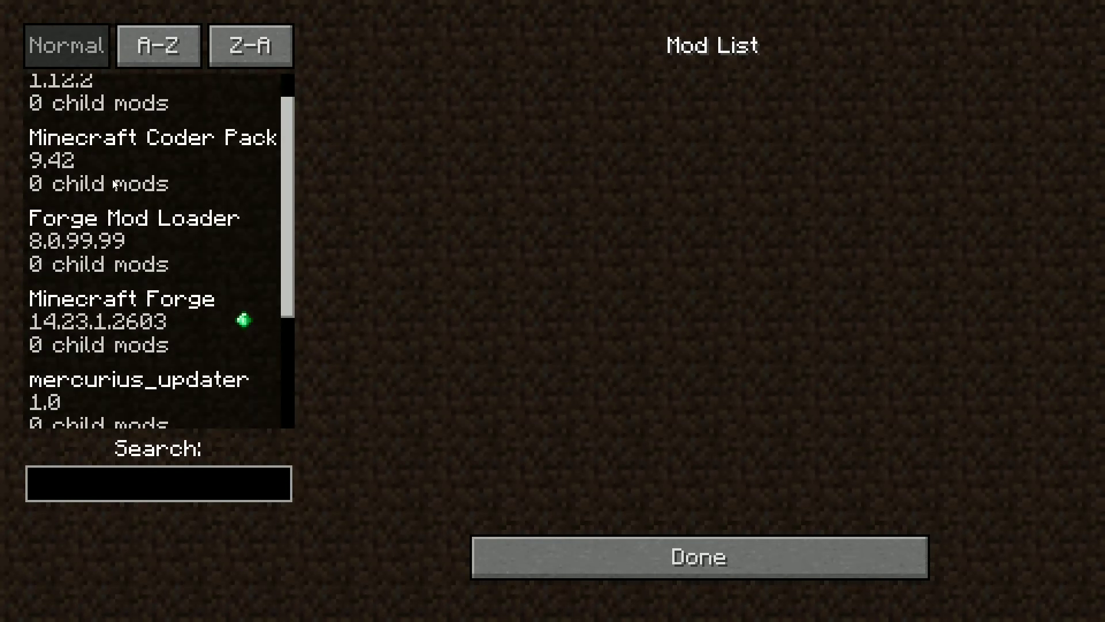
scroll(123, 324, "up", 4)
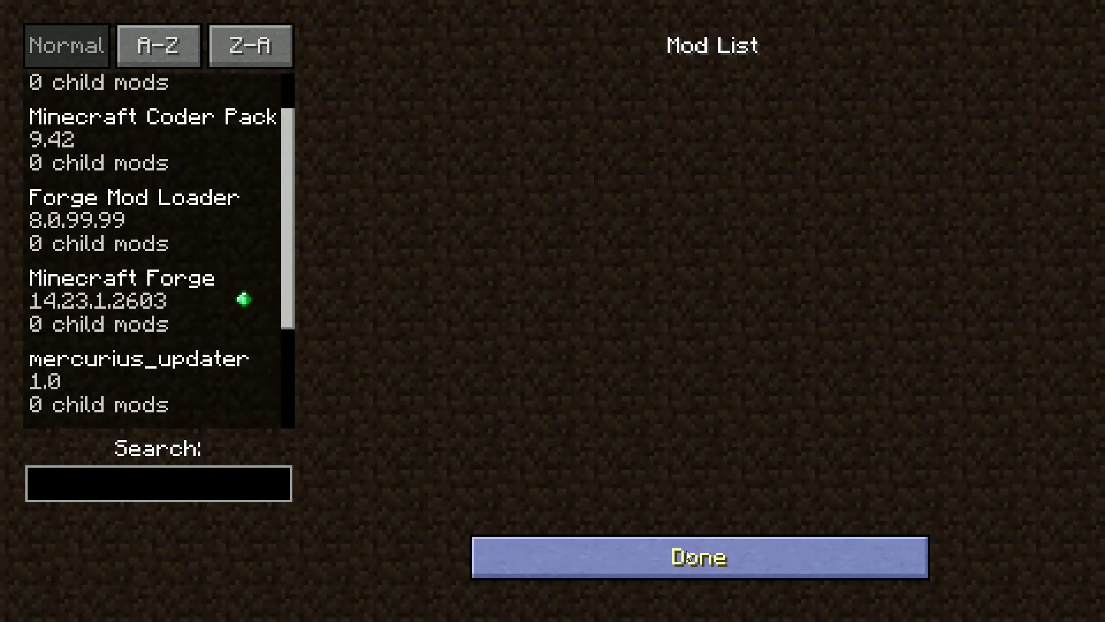
left_click(662, 555)
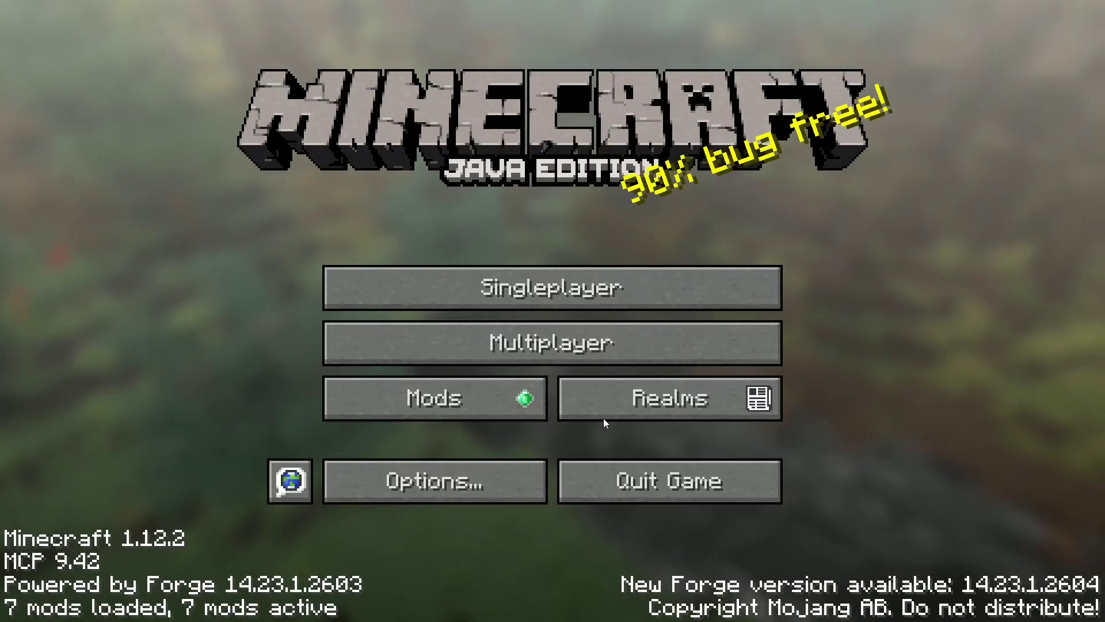
Activate the ChromaHills-128x-1.12.zip resource pack in the game options and return to the title screen.
left_click(457, 489)
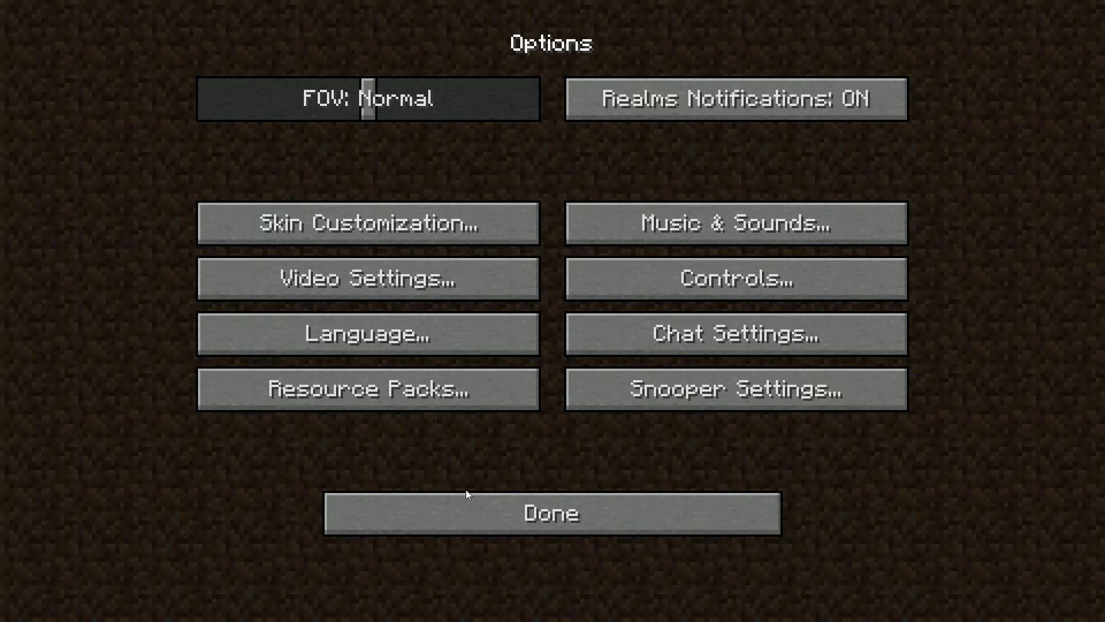
left_click(369, 379)
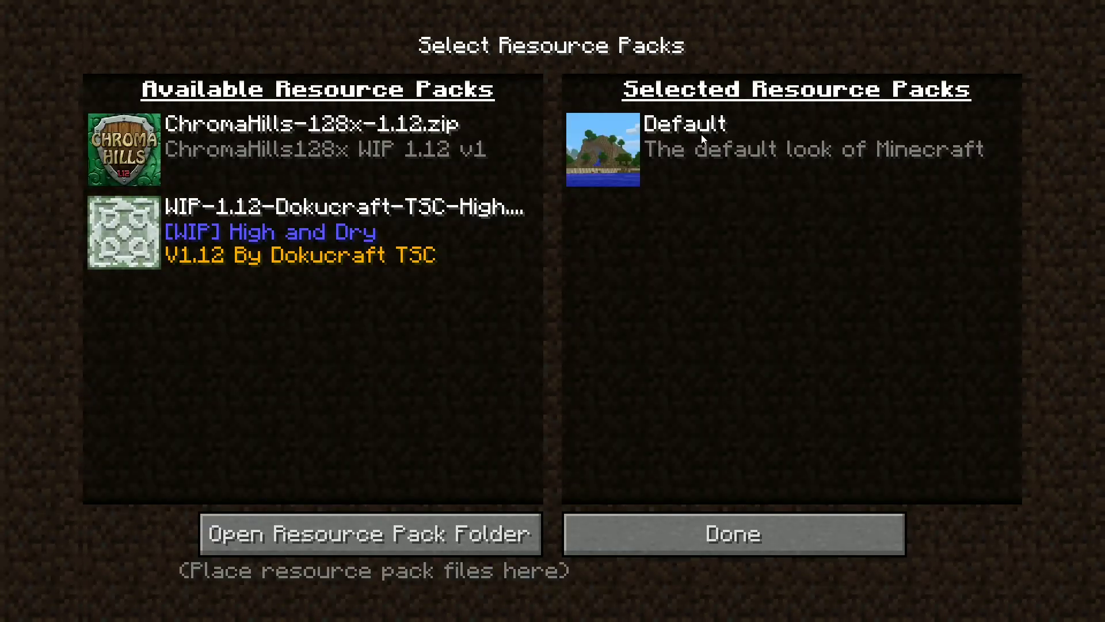
left_click(128, 155)
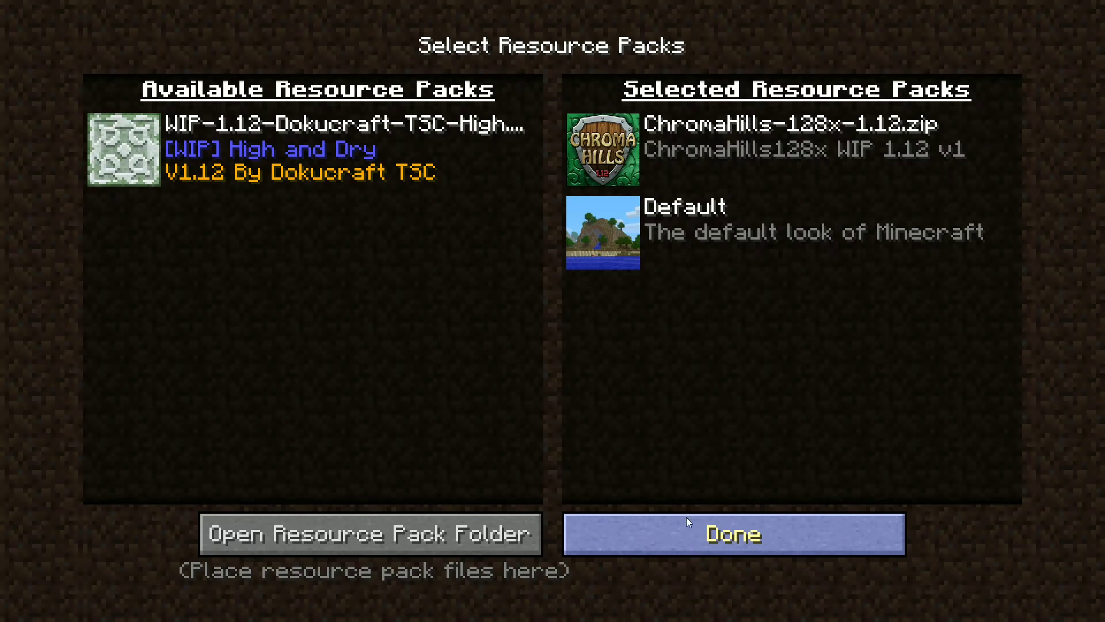
left_click(742, 524)
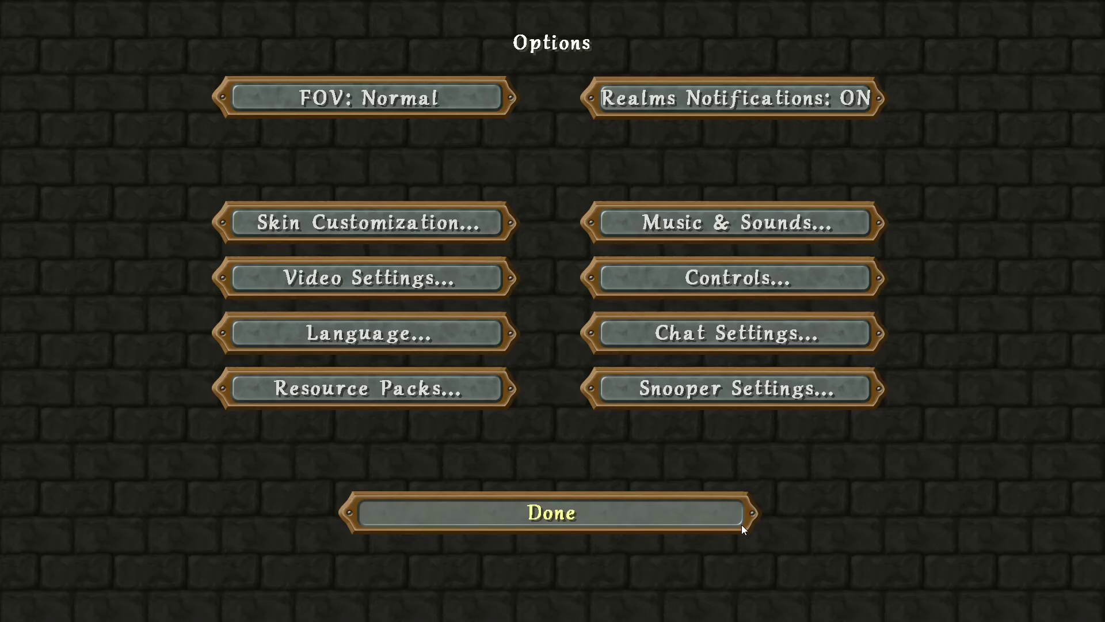
left_click(510, 523)
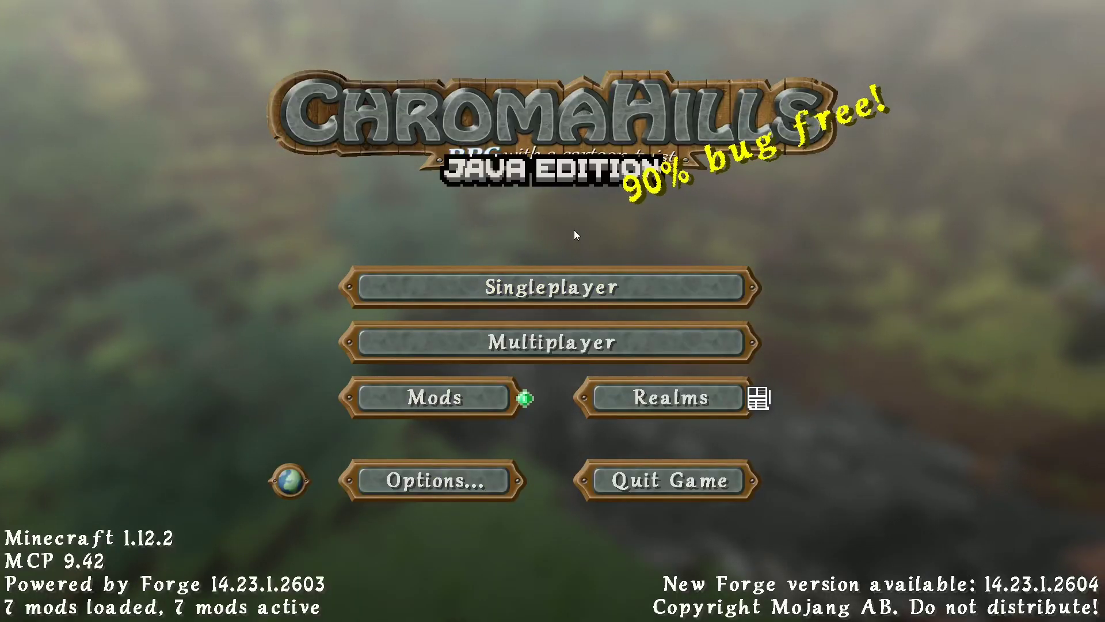